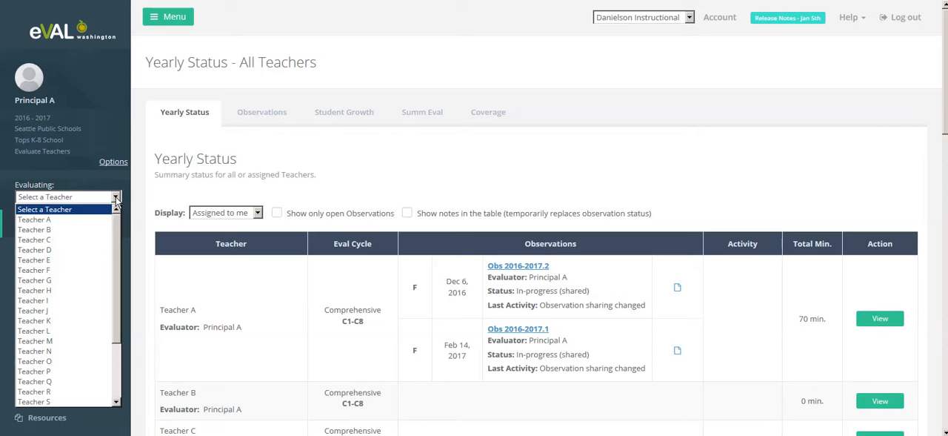
# Choose Teacher A as the teacher being evaluated and start a new artifact in that teacher's artifacts list
pyautogui.click(97, 220)
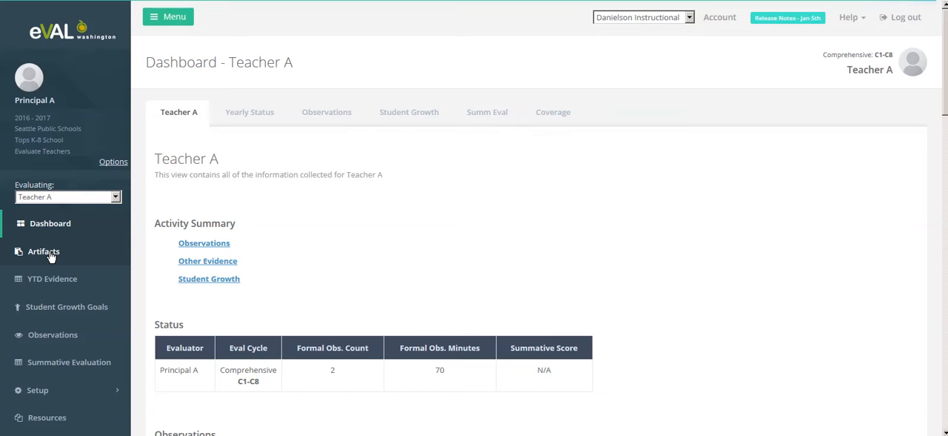
pyautogui.click(46, 251)
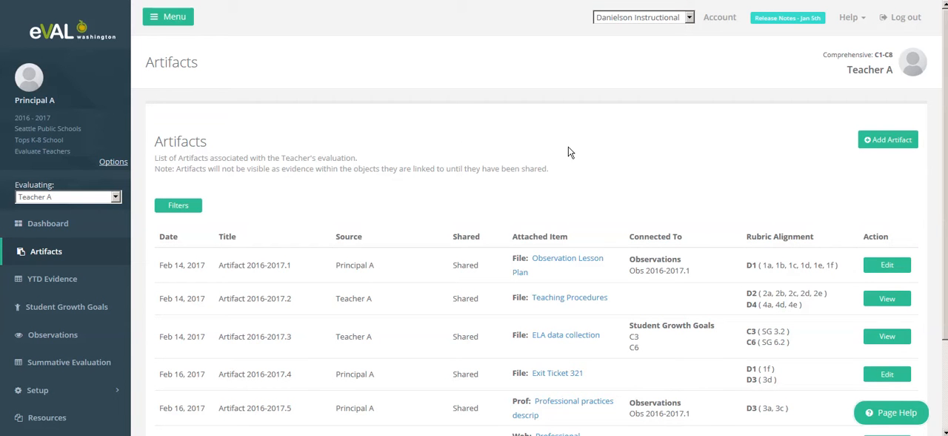
pyautogui.click(886, 145)
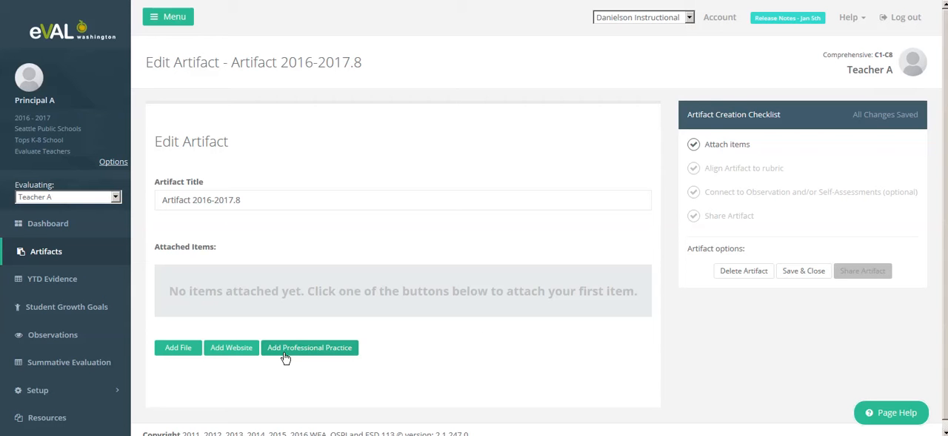
# Attach the local file 8th_Grade_Scope_and_Sequence to the new artifact
pyautogui.click(177, 348)
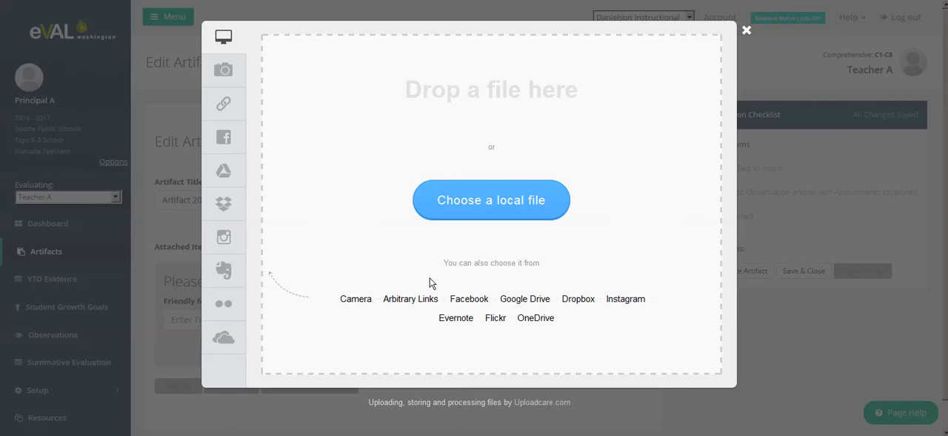
pyautogui.click(438, 204)
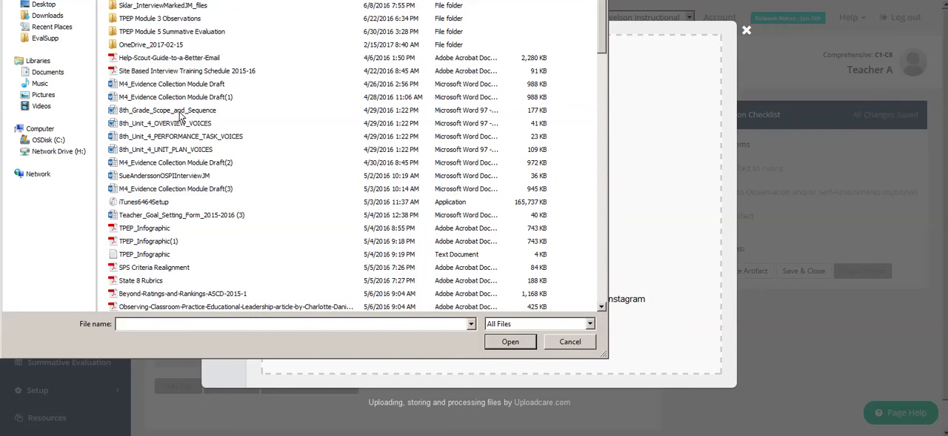
pyautogui.click(182, 112)
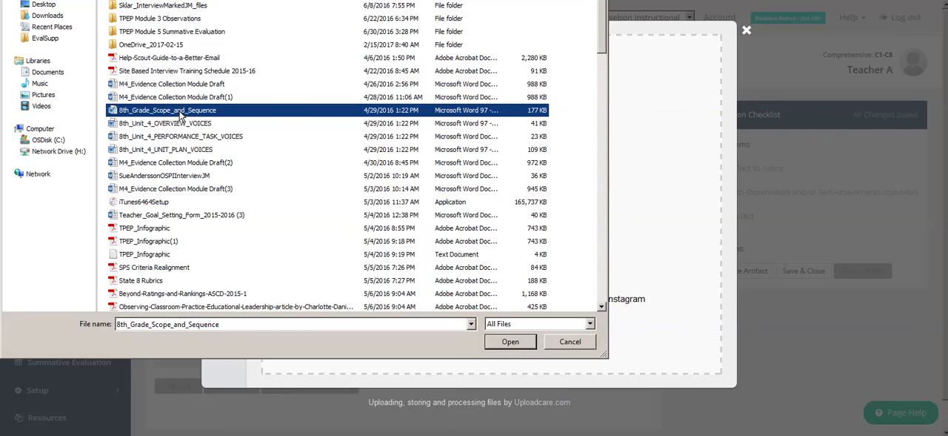
pyautogui.click(492, 345)
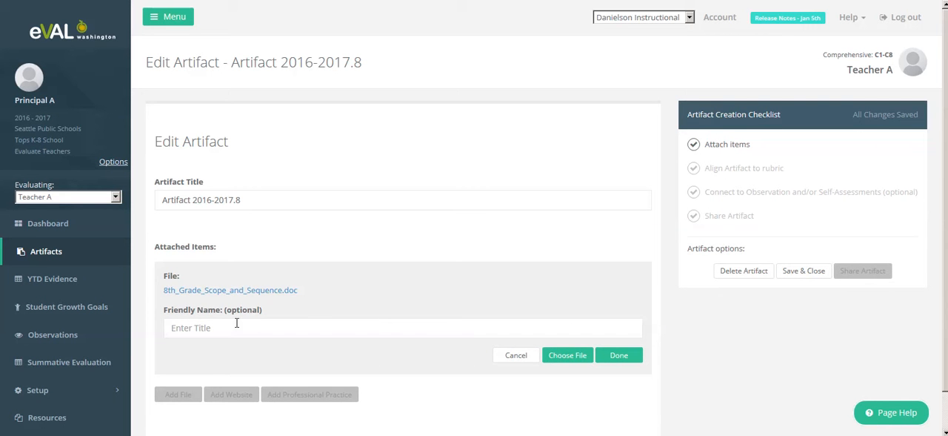
# Give the attached file the friendly name "Scope and Sequence ELA" and finish the attachment
pyautogui.click(243, 327)
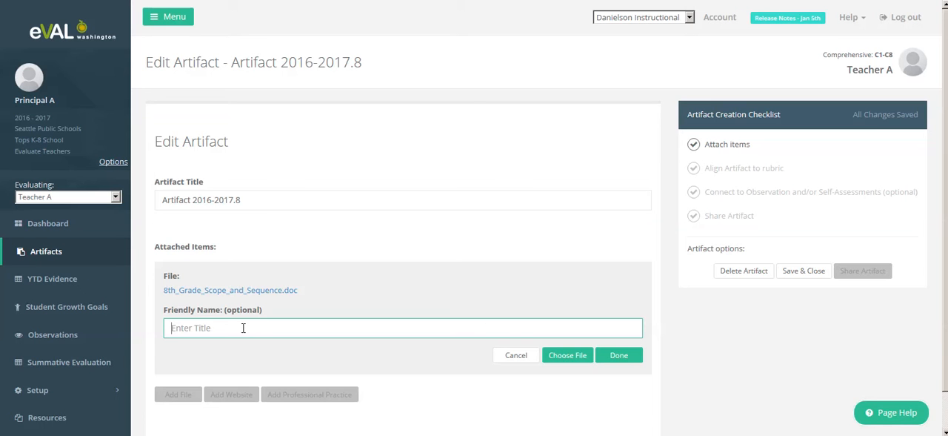
pyautogui.write('Scope and Sequence ELA')
pyautogui.click(614, 358)
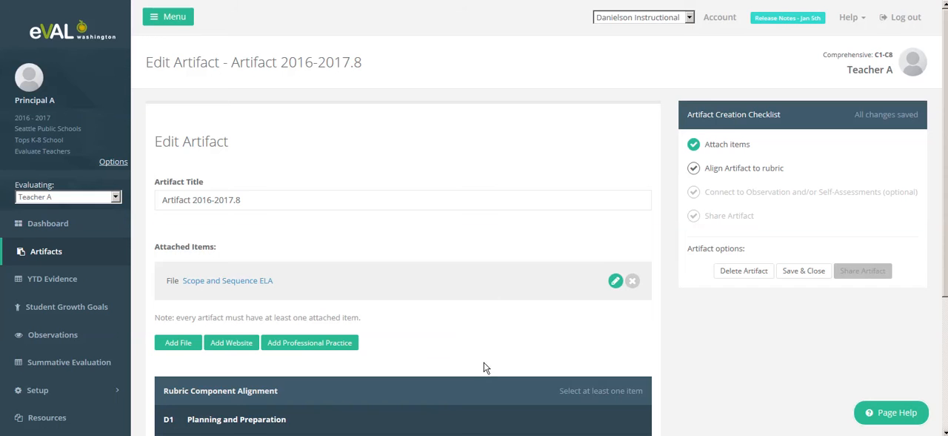
# Switch the framework to Danielson State to view its rubric criteria for alignment, and return to Danielson Instructional
pyautogui.scroll(-3, 484, 362)
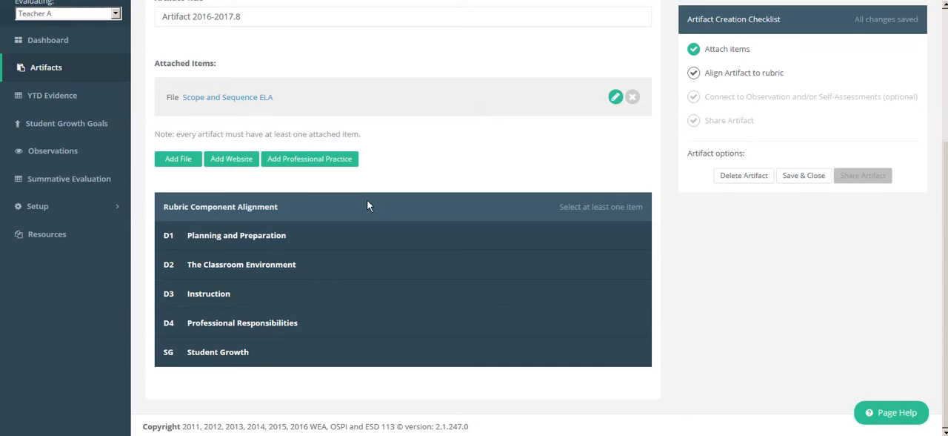
pyautogui.scroll(3, 368, 204)
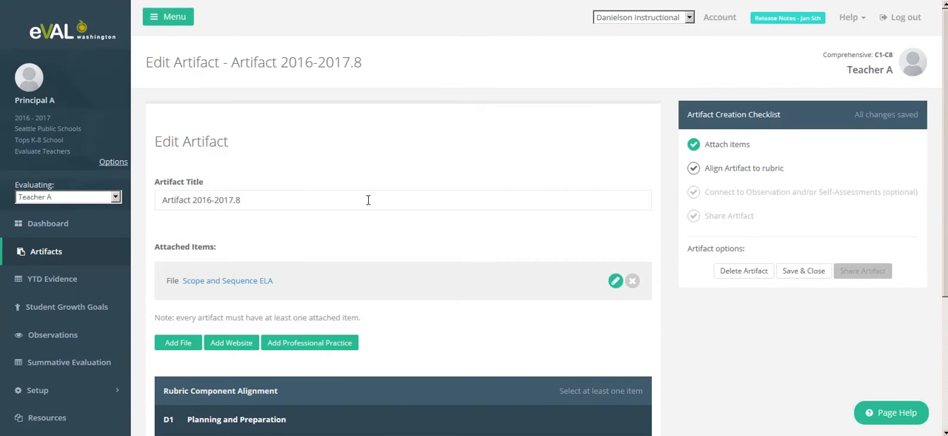
pyautogui.click(689, 17)
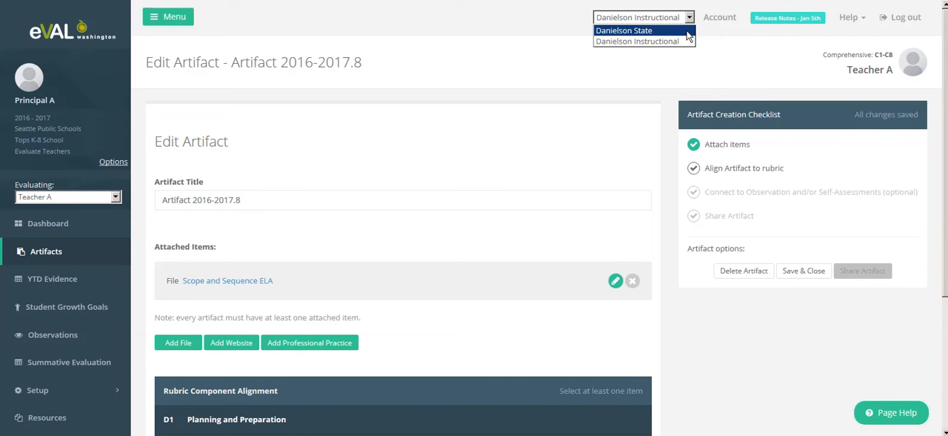
pyautogui.click(687, 32)
pyautogui.scroll(-4, 426, 215)
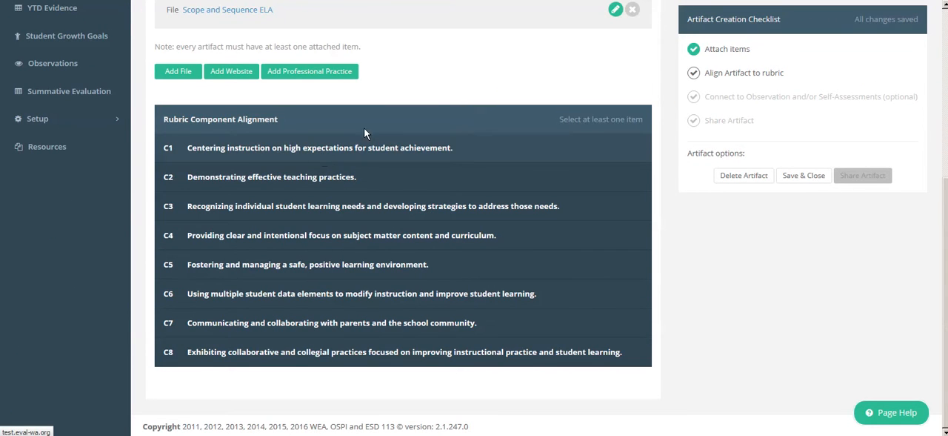
pyautogui.scroll(4, 444, 92)
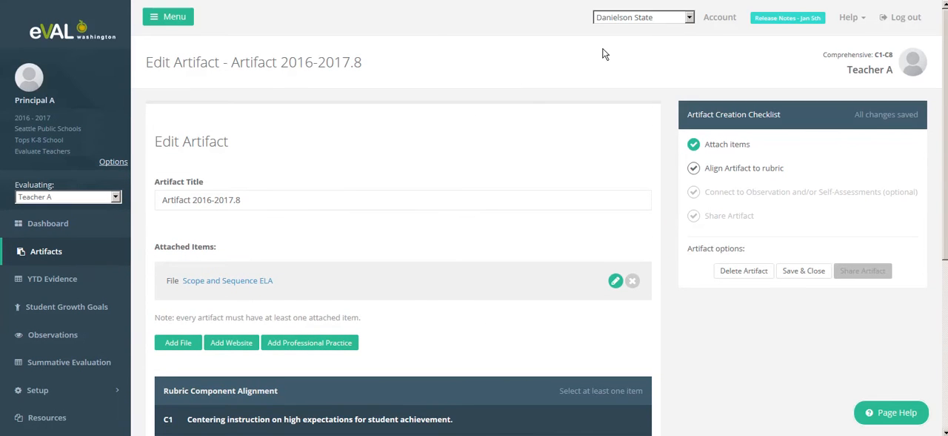
pyautogui.click(683, 19)
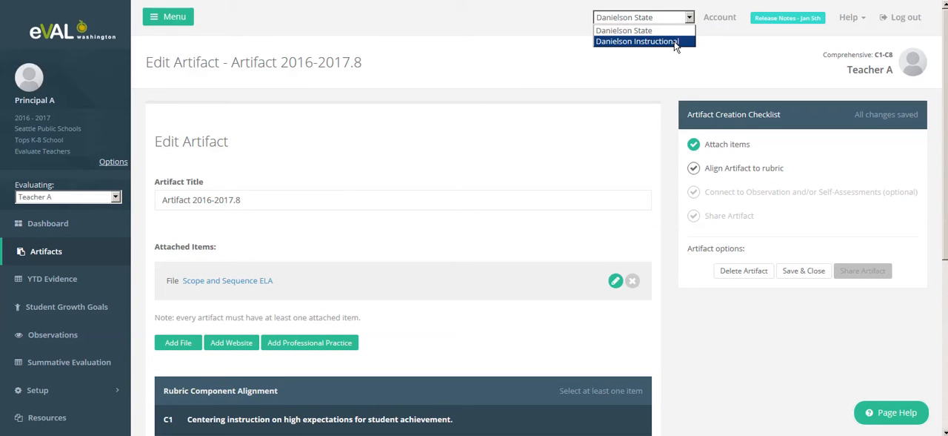
pyautogui.click(512, 206)
# Align the artifact to components 1a, 1c and 1e under D1 Planning and Preparation and complete the rubric alignment
pyautogui.scroll(-3, 512, 206)
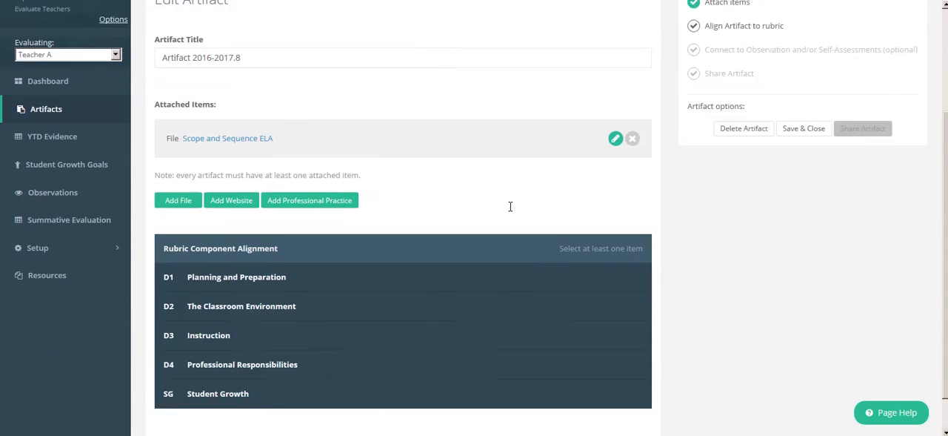
pyautogui.click(329, 244)
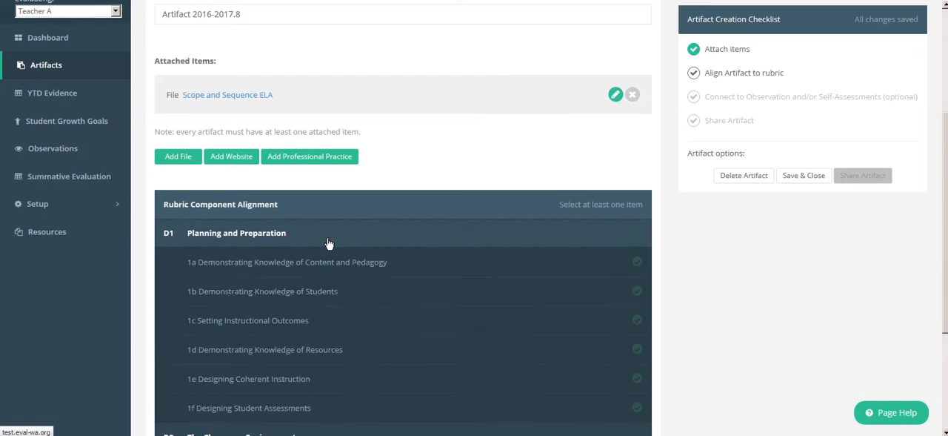
pyautogui.scroll(-2, 329, 244)
pyautogui.click(343, 132)
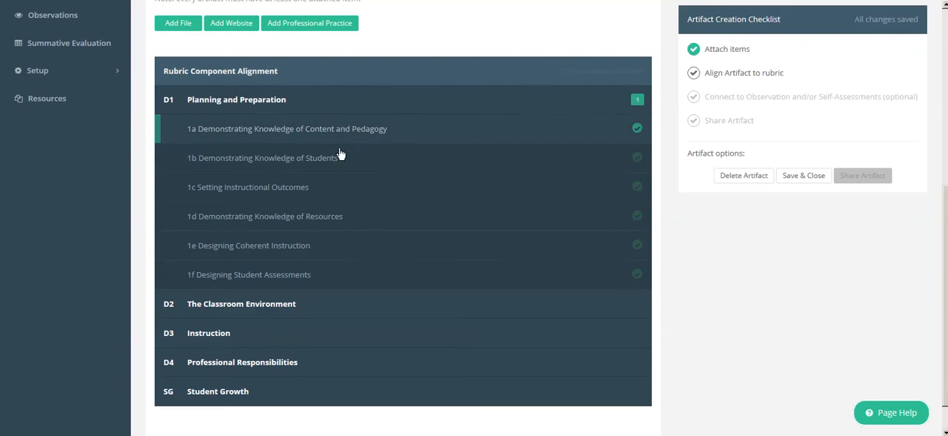
pyautogui.click(333, 190)
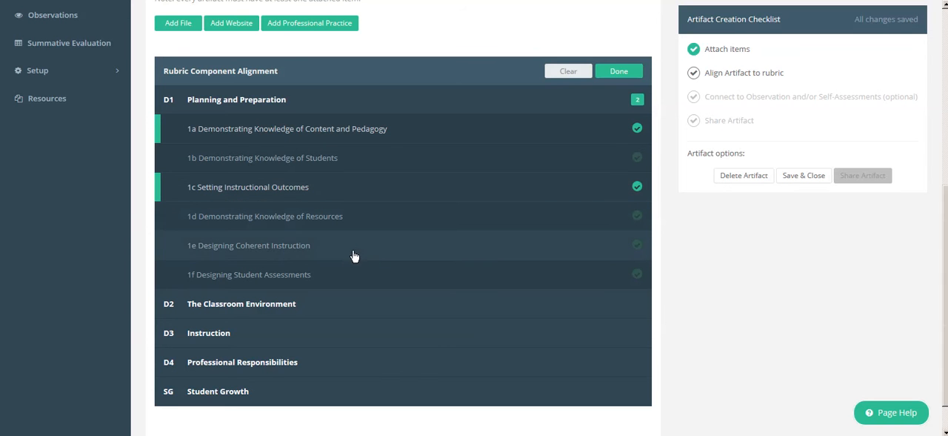
pyautogui.click(374, 246)
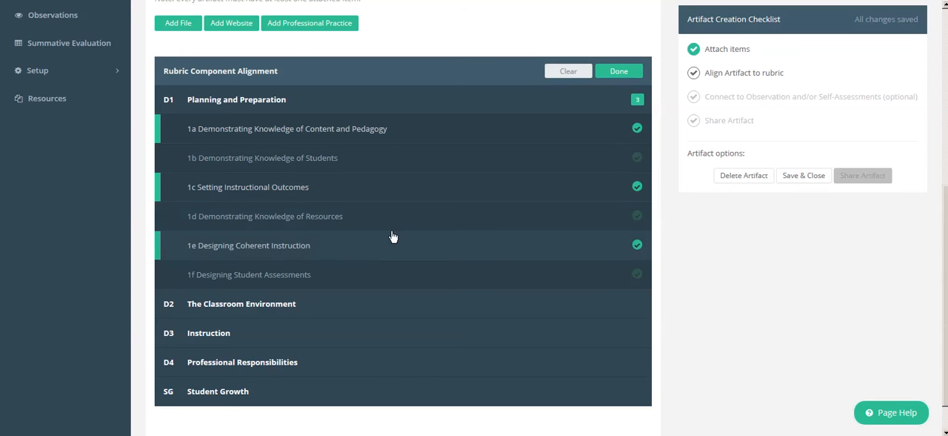
pyautogui.click(618, 72)
# View the observations available for connection, close the section without selecting any, and go to the optional alignment reasoning field
pyautogui.scroll(-2, 614, 76)
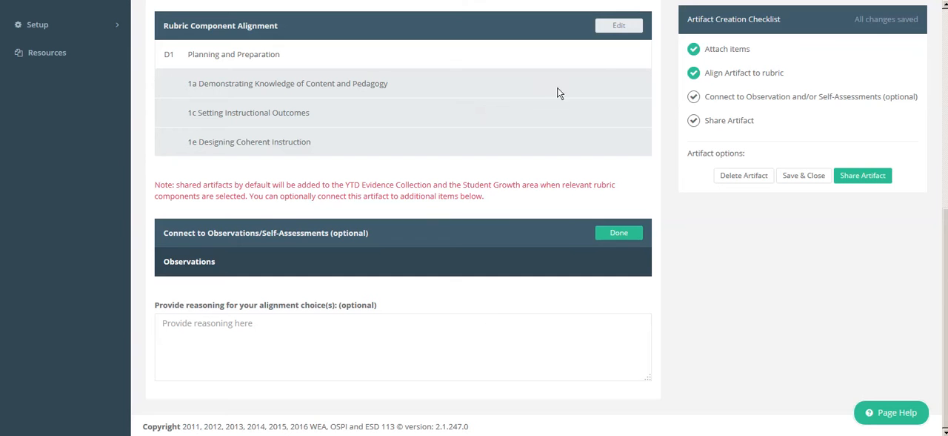
pyautogui.click(505, 266)
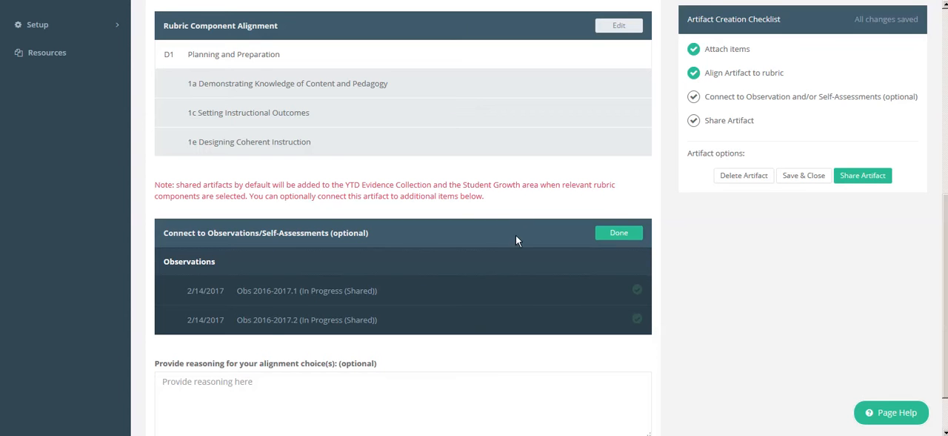
pyautogui.click(619, 236)
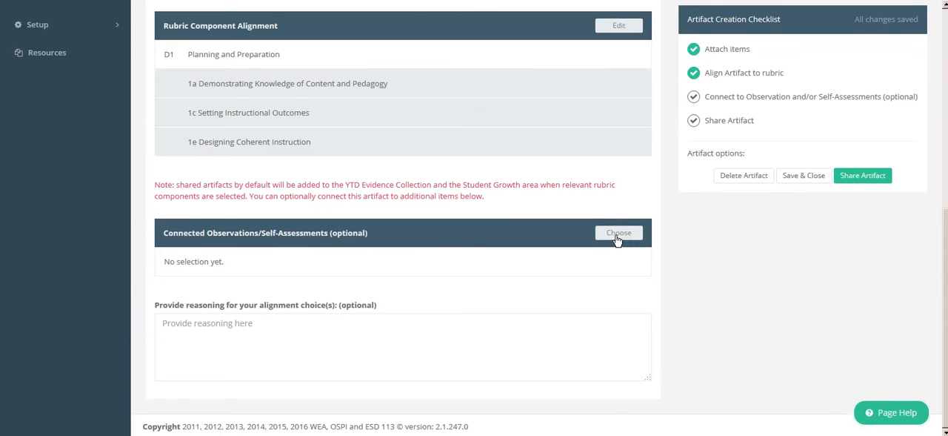
pyautogui.click(428, 338)
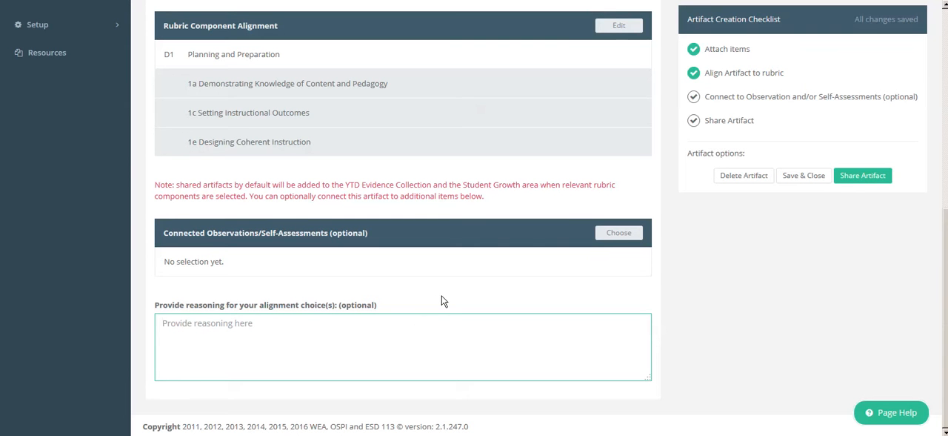
# Share the finished artifact and check its entry in the artifacts list
pyautogui.scroll(5, 441, 300)
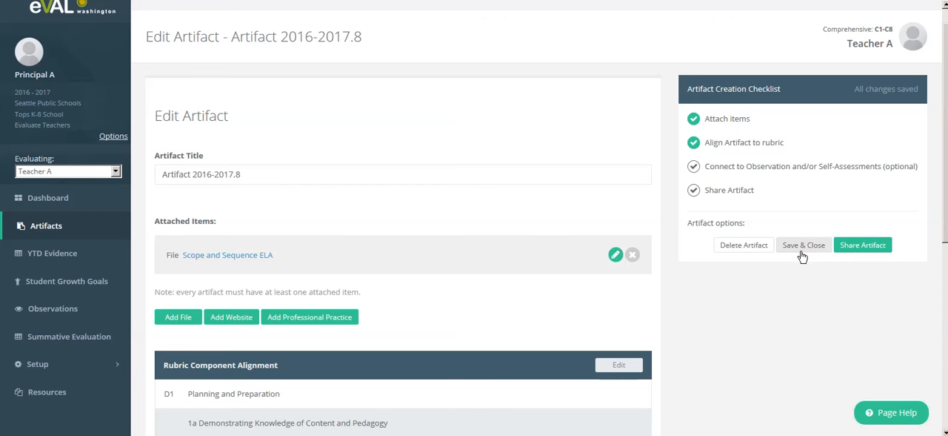
pyautogui.click(864, 246)
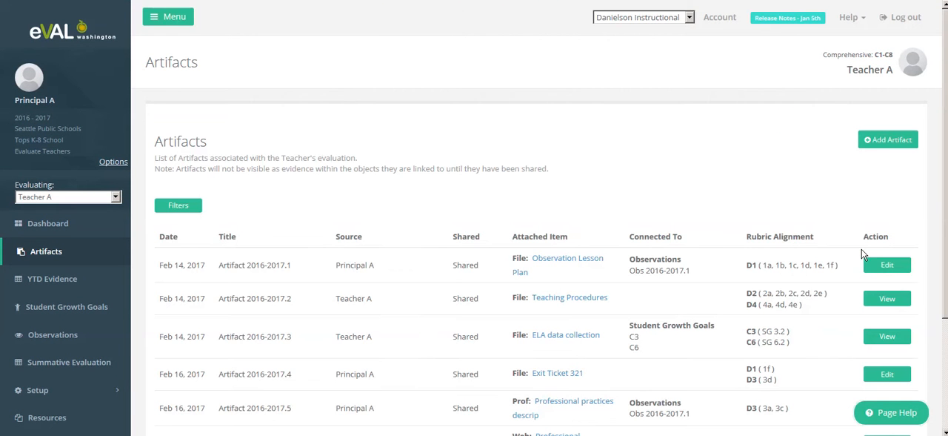
pyautogui.scroll(-2, 741, 177)
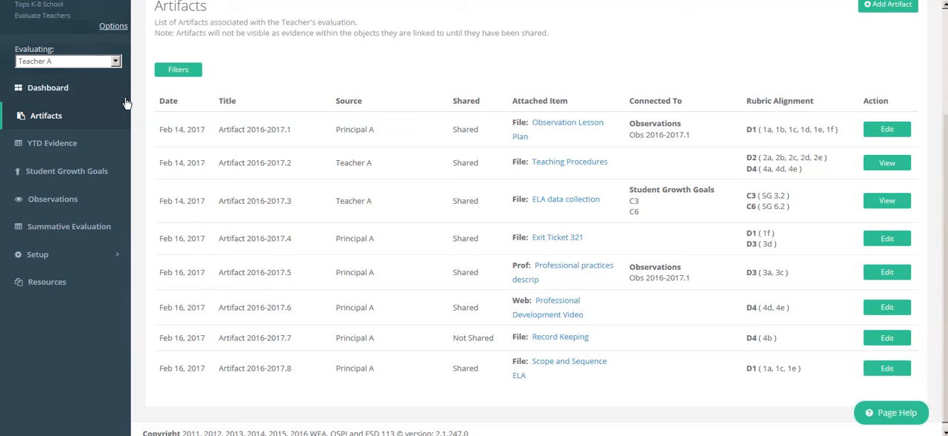
# Open the year-to-date evidence collected for component 1a, Demonstrating Knowledge of Content and Pedagogy
pyautogui.click(64, 154)
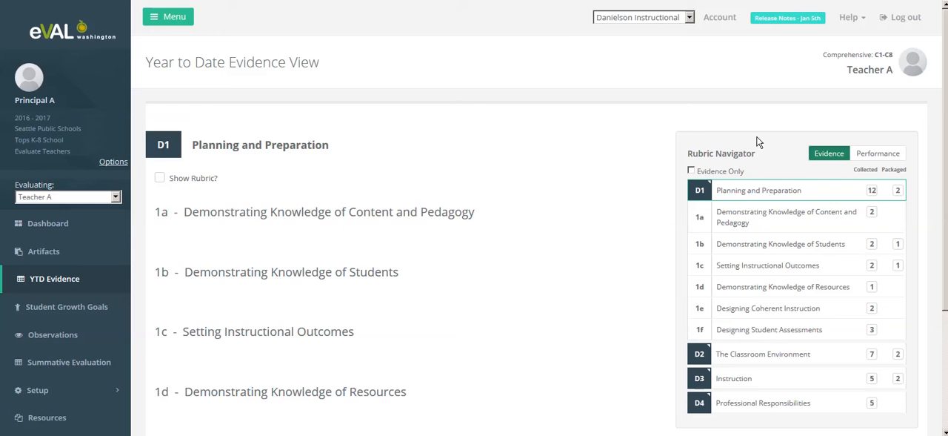
pyautogui.scroll(-3, 757, 141)
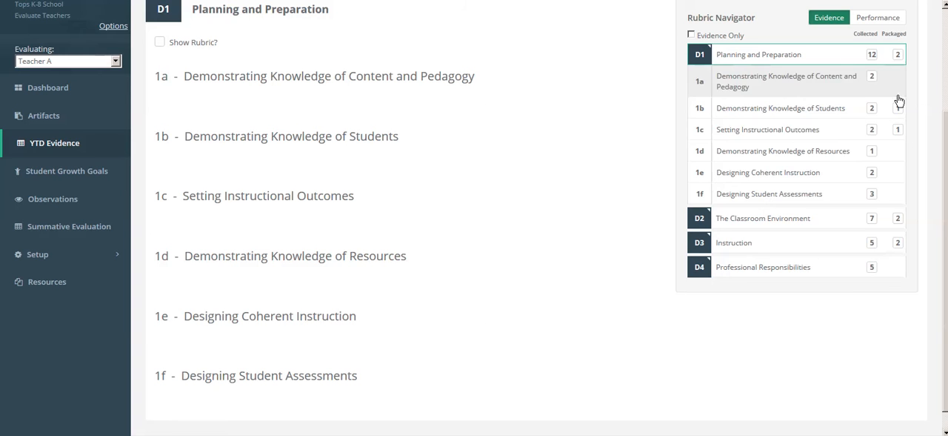
pyautogui.click(770, 85)
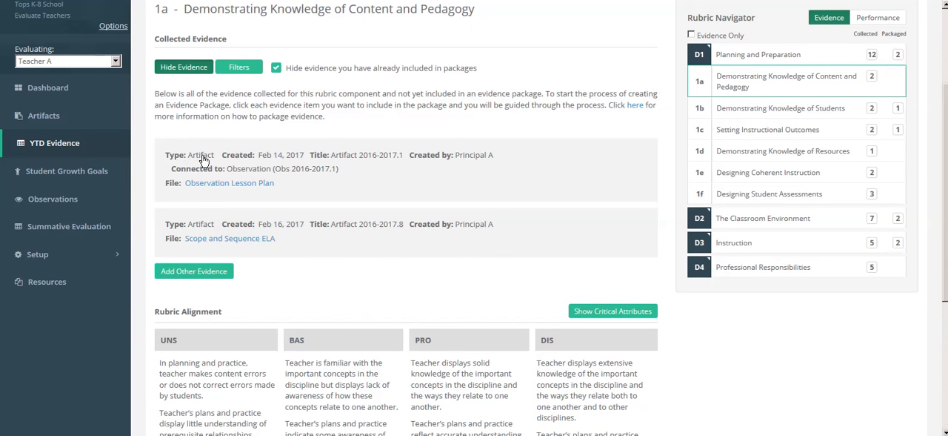
# Create a 1a evidence package from the Observation Lesson Plan artifact, aligned to the DIS statement beginning "Teacher displays extensive knowledge of the important concepts"
pyautogui.click(493, 186)
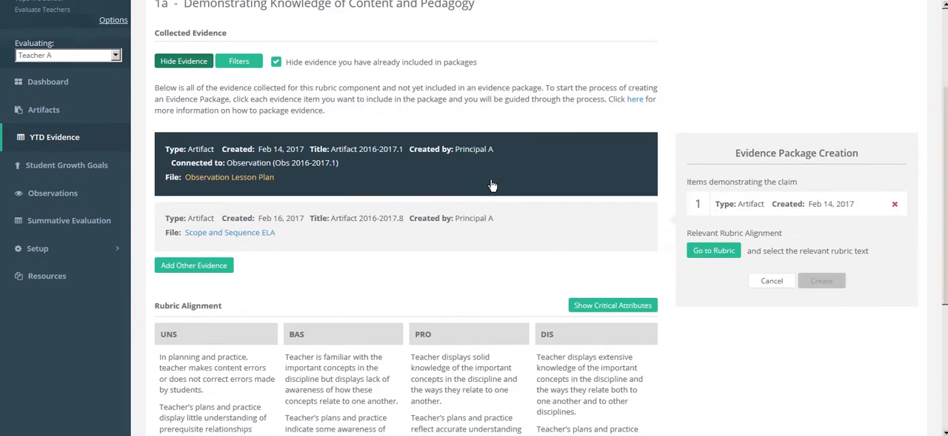
pyautogui.scroll(-3, 493, 186)
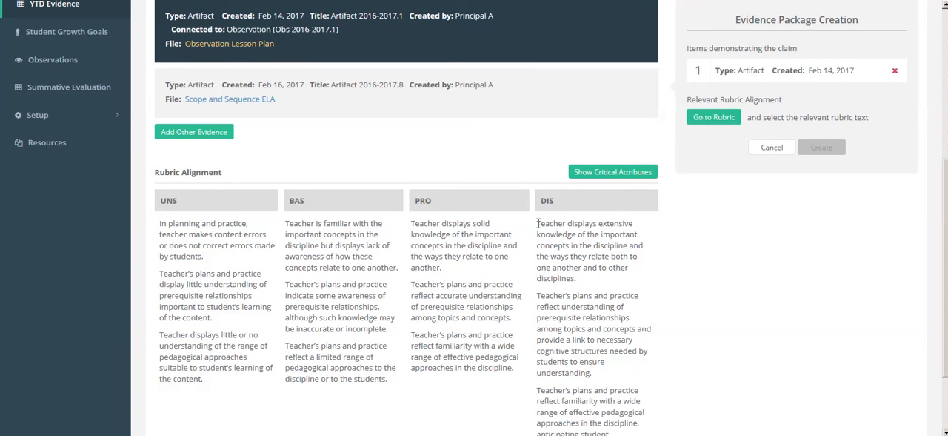
pyautogui.moveTo(538, 223); pyautogui.dragTo(589, 281)
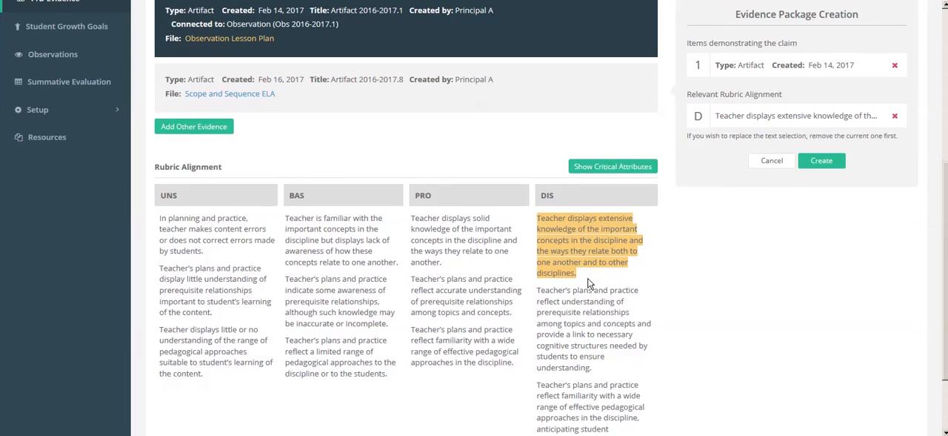
pyautogui.scroll(-1, 589, 280)
pyautogui.scroll(-1, 589, 278)
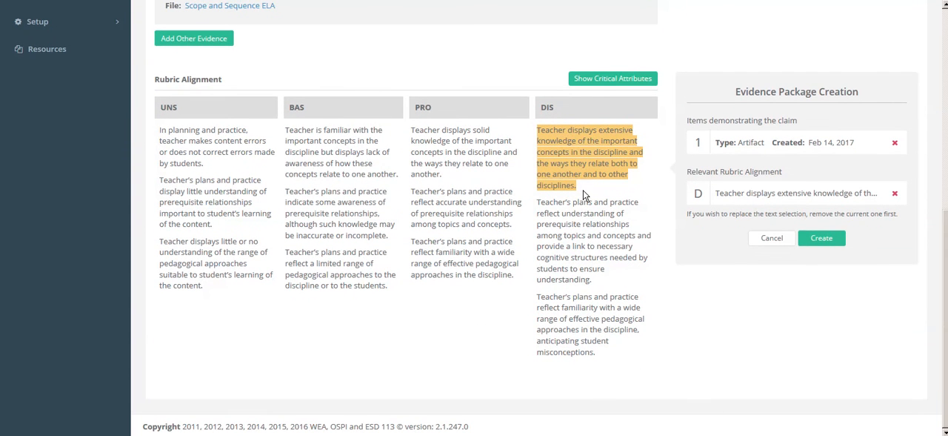
pyautogui.click(822, 239)
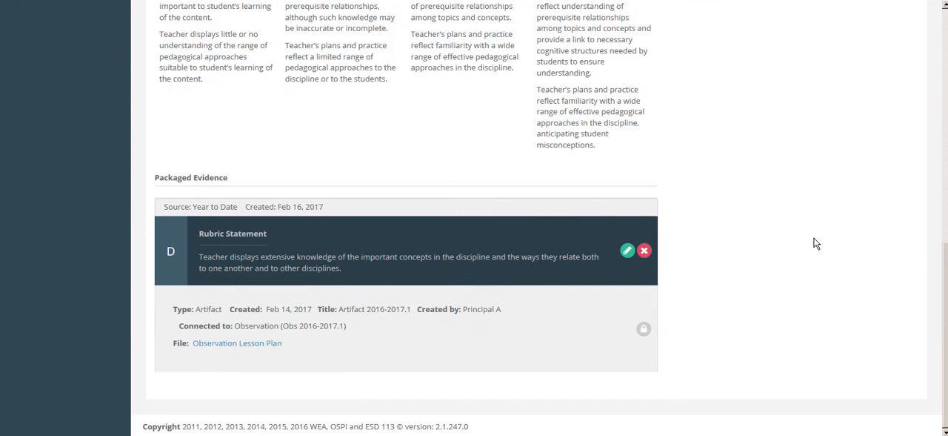
# Create a second 1a evidence package from the Scope and Sequence ELA artifact, aligned to the first two PRO rubric statements
pyautogui.scroll(4, 777, 220)
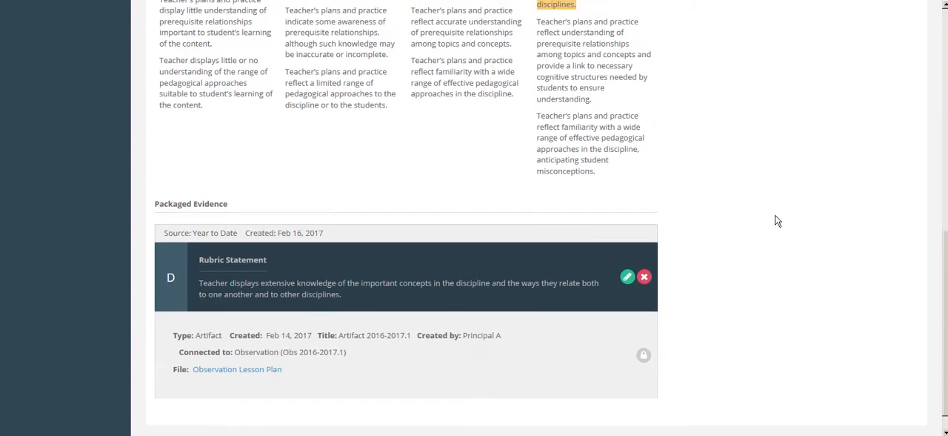
pyautogui.scroll(3, 777, 220)
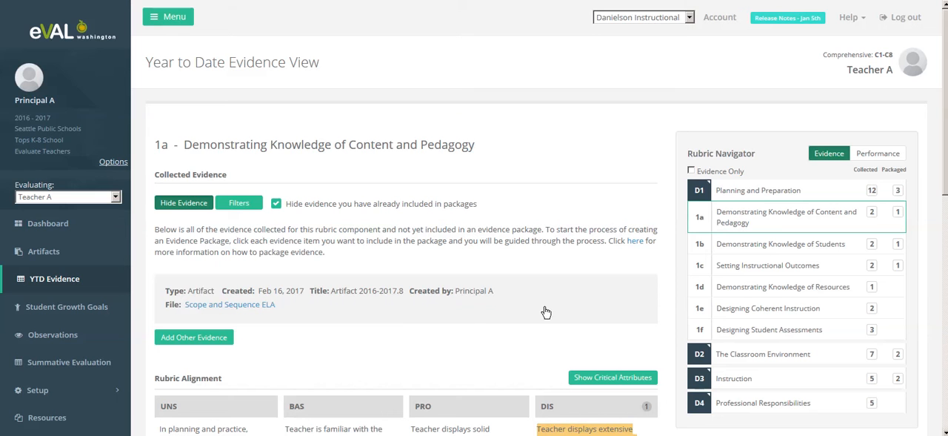
pyautogui.click(400, 312)
pyautogui.scroll(-2, 517, 300)
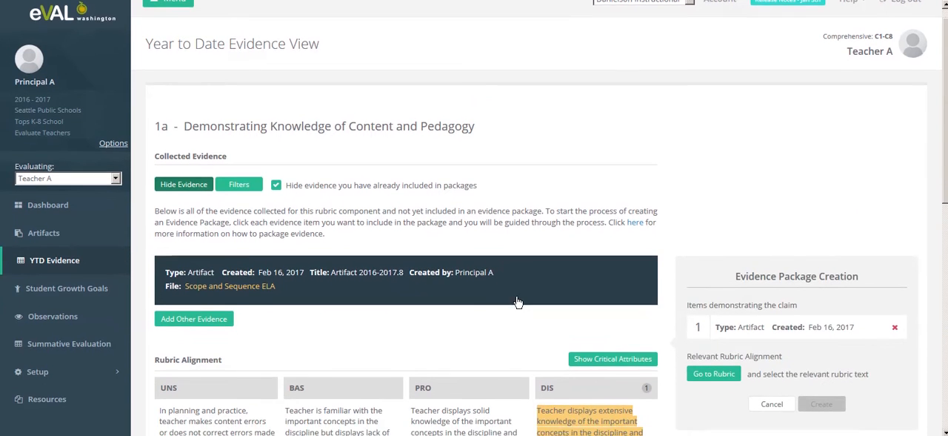
pyautogui.scroll(-1, 518, 300)
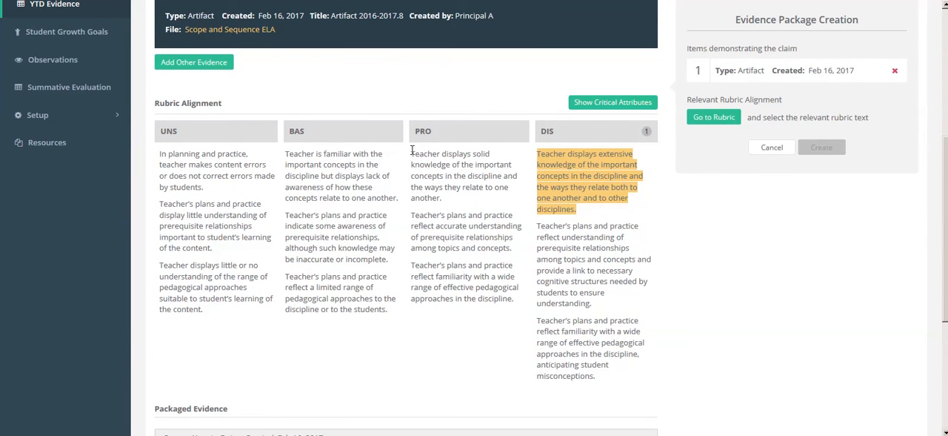
pyautogui.moveTo(413, 153); pyautogui.dragTo(519, 250)
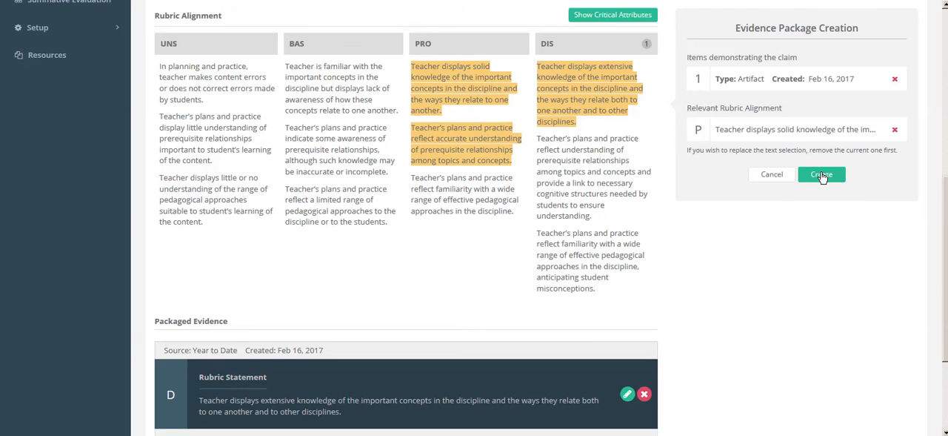
pyautogui.click(822, 175)
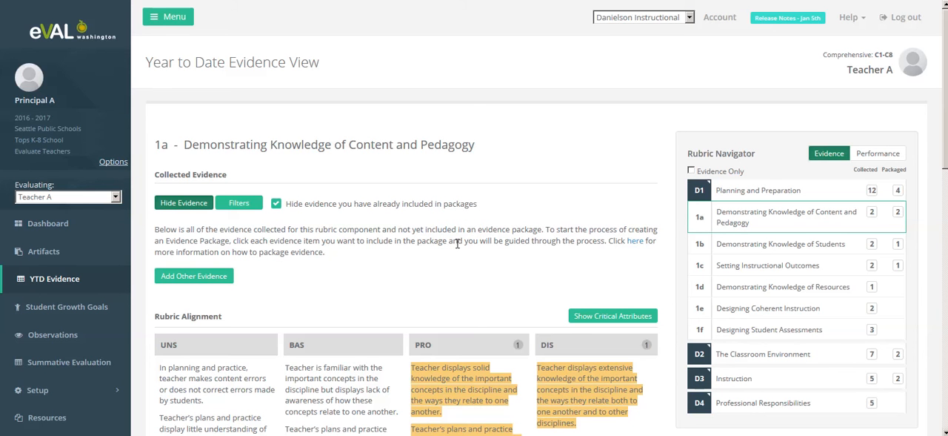
# Look over the rubric alignments in Teacher A's artifacts list and return to the year-to-date evidence view
pyautogui.scroll(-2, 456, 224)
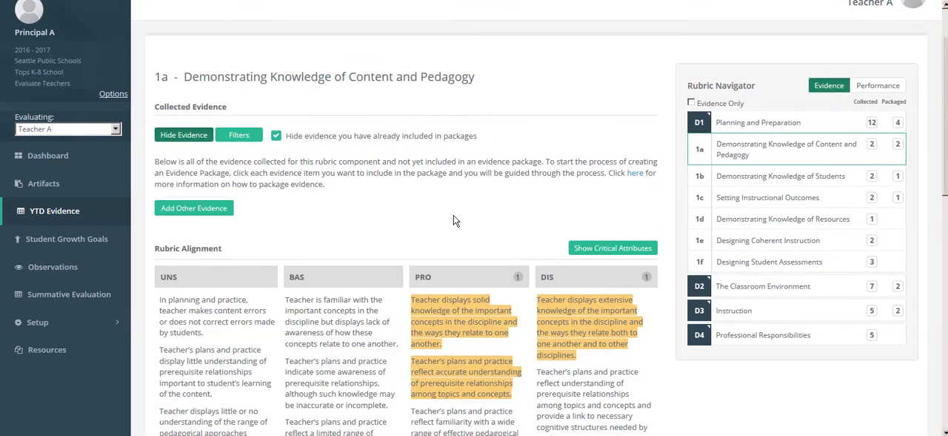
pyautogui.click(93, 190)
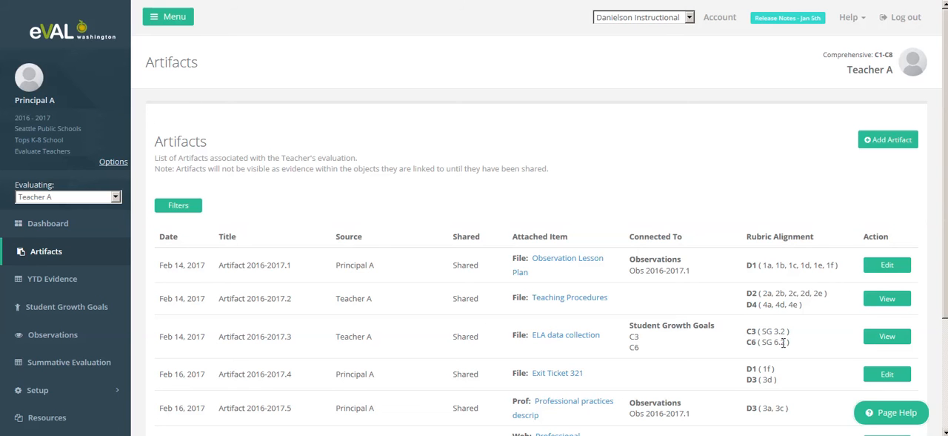
pyautogui.click(49, 291)
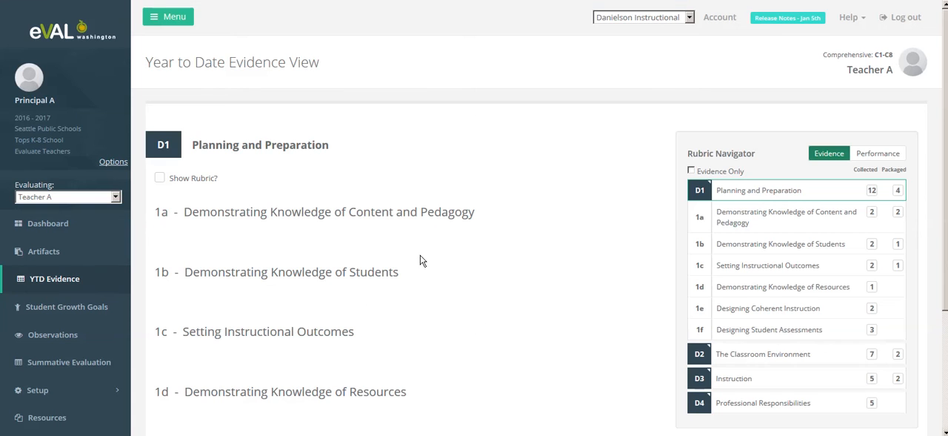
# View the collected and packaged evidence for domains D2, D3 and D4 in turn
pyautogui.click(703, 359)
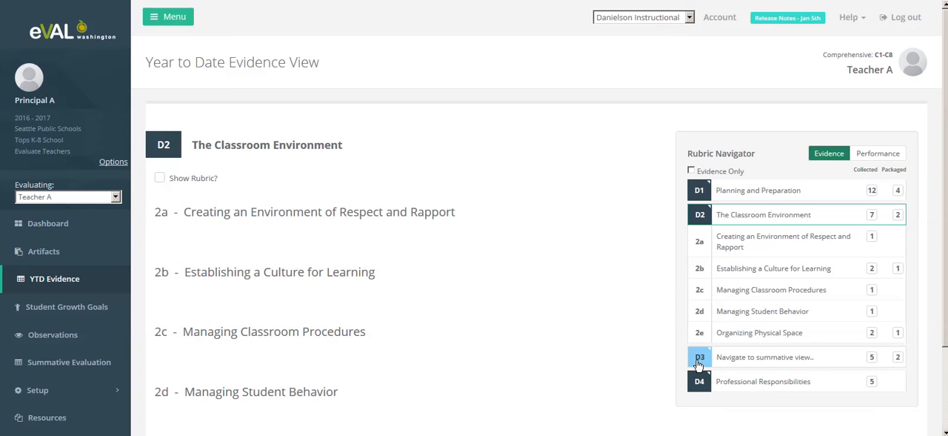
pyautogui.click(698, 362)
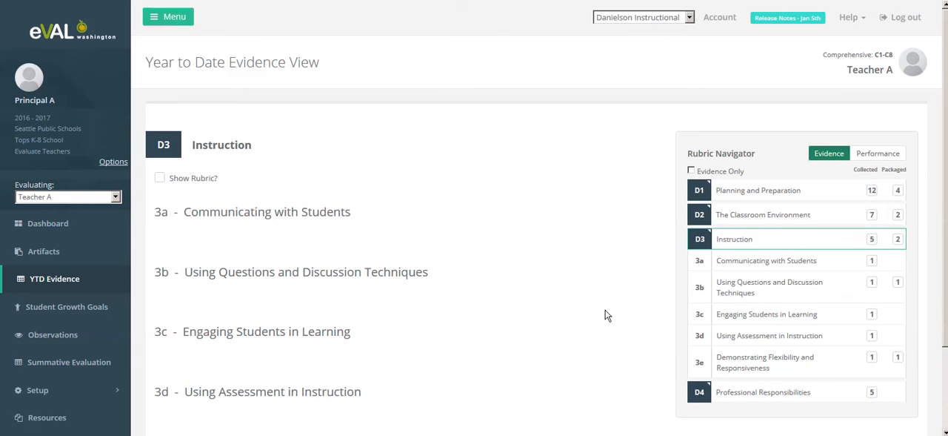
pyautogui.click(699, 396)
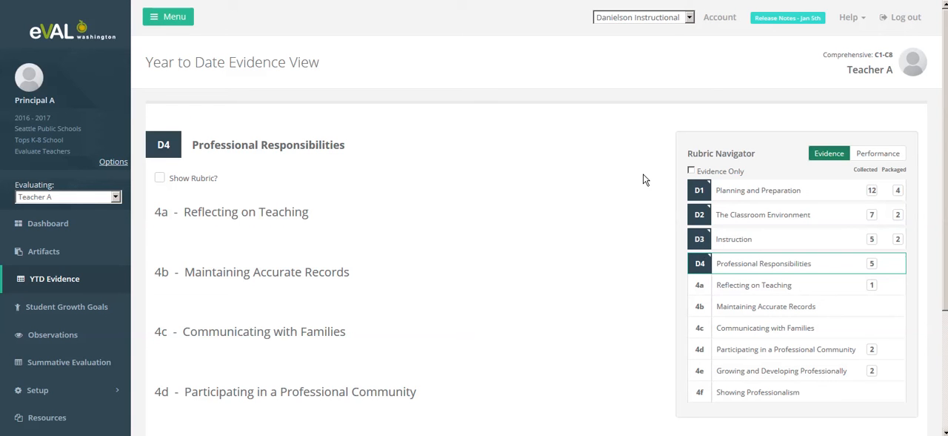
# Switch the framework to Danielson State and open SG 3.2, Achievement of Student Growth Goal(s), under criterion C3
pyautogui.click(690, 17)
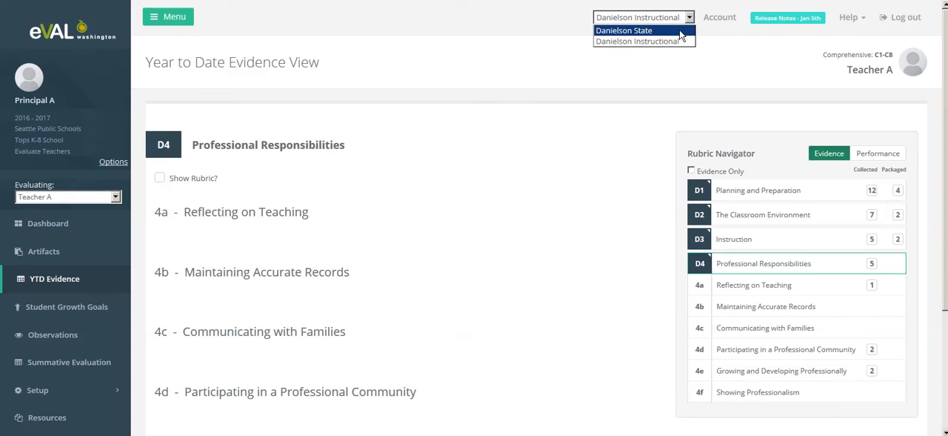
pyautogui.click(680, 31)
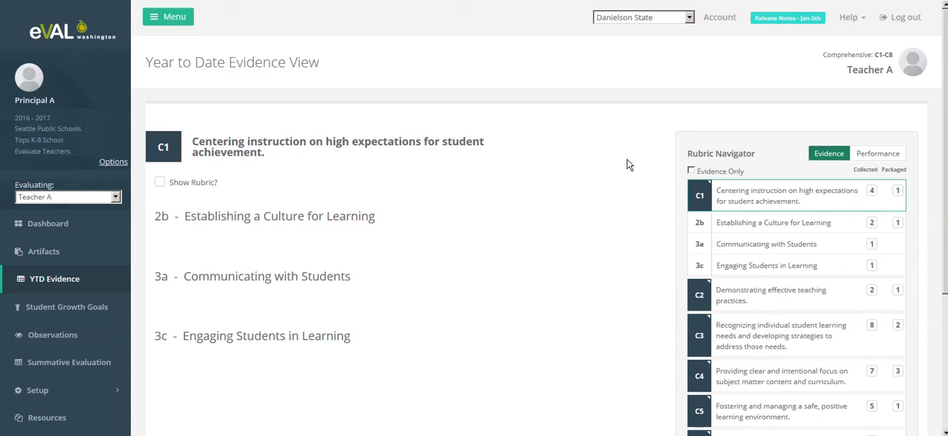
pyautogui.scroll(-1, 627, 165)
pyautogui.scroll(-1, 627, 164)
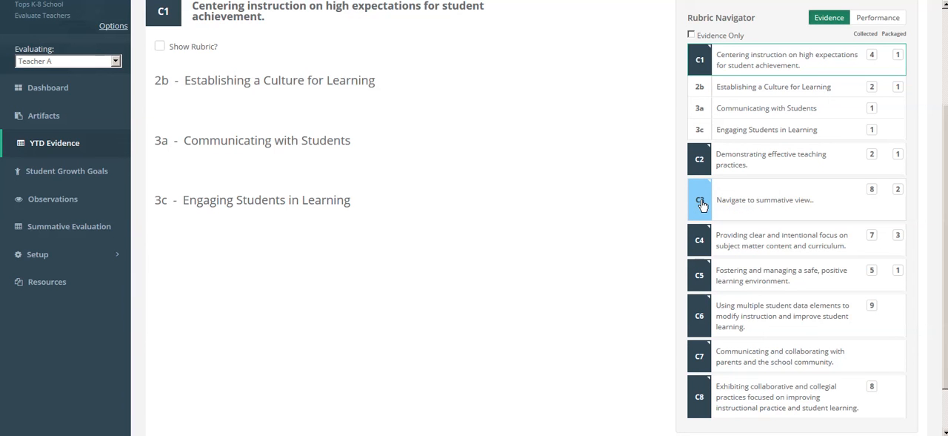
pyautogui.click(739, 207)
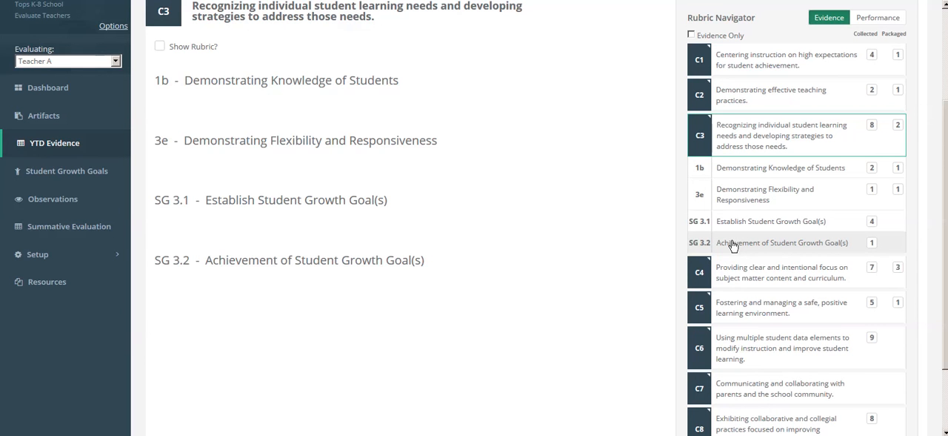
pyautogui.click(732, 244)
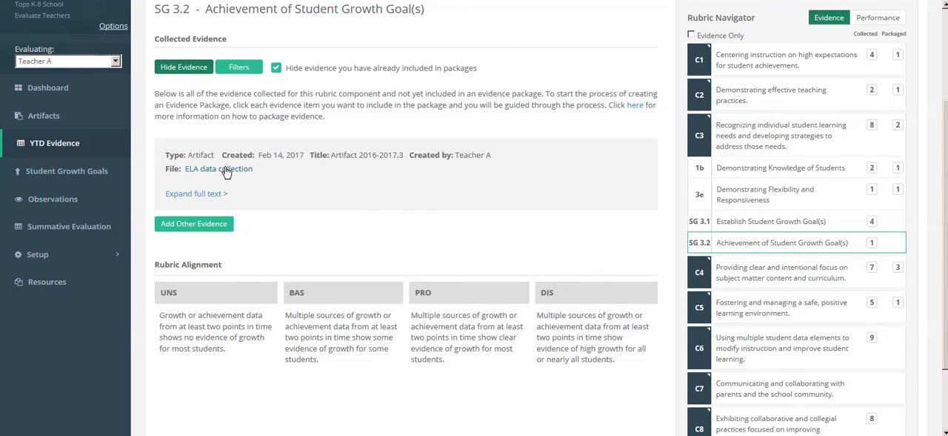
# Create an SG 3.2 evidence package from the ELA data collection artifact, aligned to the full PRO rubric statement
pyautogui.click(278, 185)
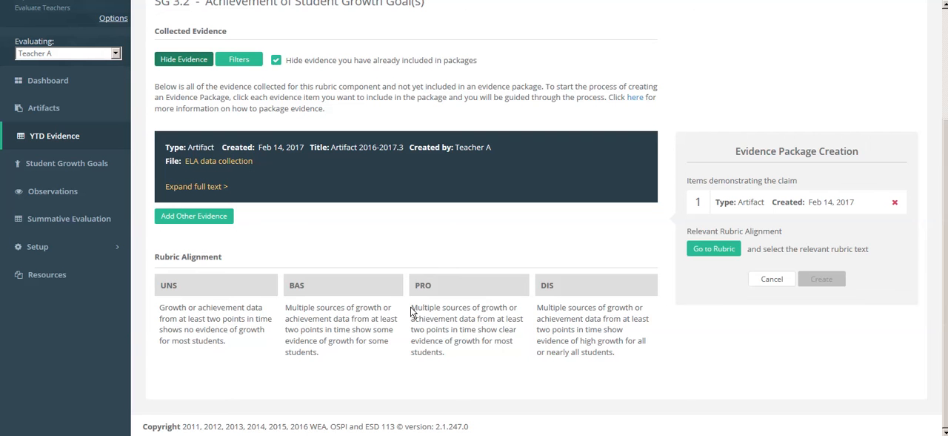
pyautogui.moveTo(412, 308); pyautogui.dragTo(465, 358)
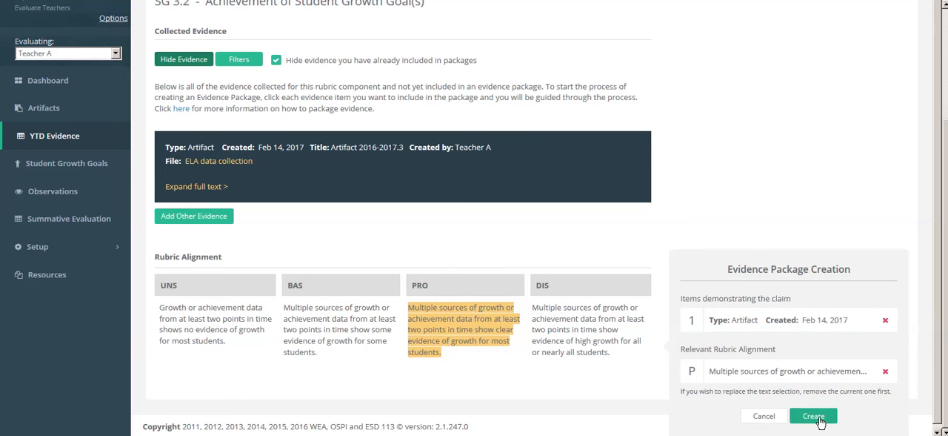
pyautogui.click(815, 416)
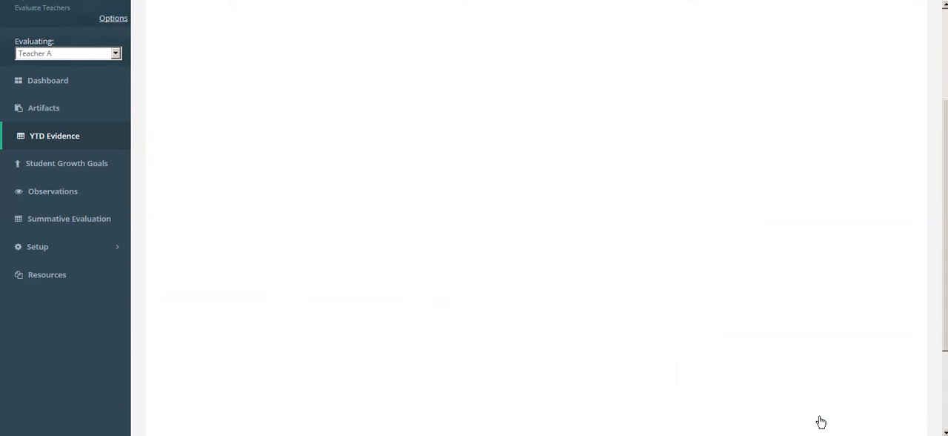
pyautogui.scroll(-2, 647, 163)
pyautogui.scroll(4, 635, 155)
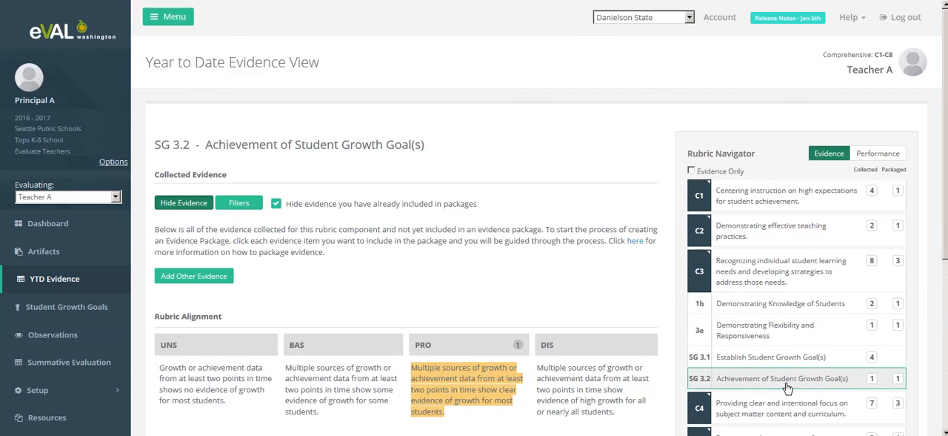
# Review the packaged evidence for SG 3.2 and go to the artifacts list
pyautogui.scroll(-5, 788, 385)
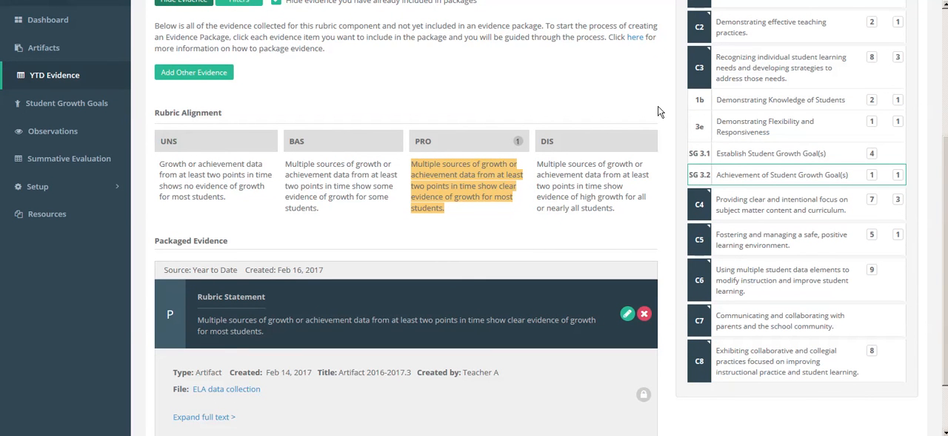
pyautogui.scroll(3, 658, 106)
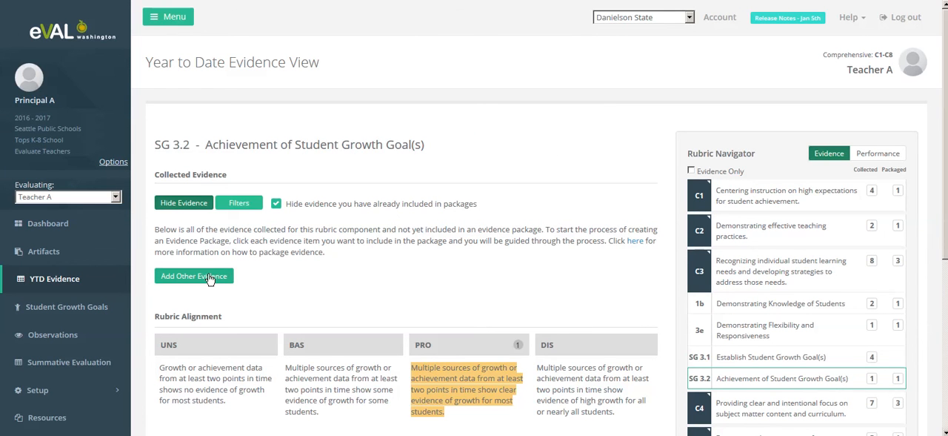
pyautogui.click(79, 255)
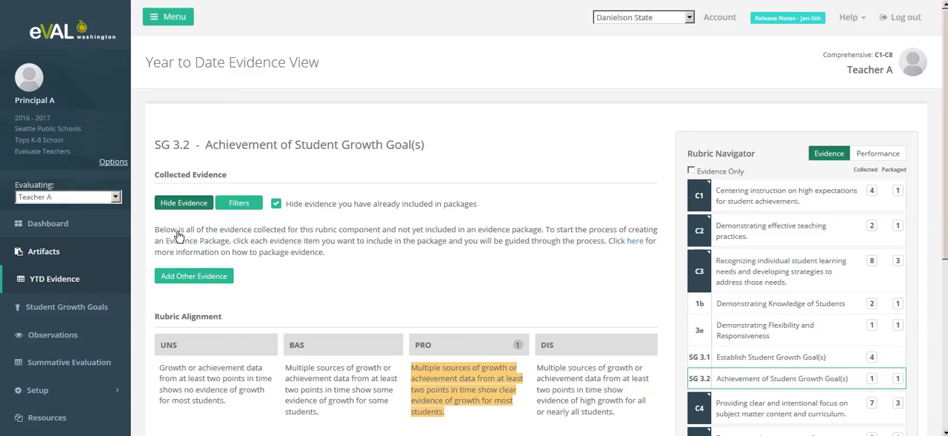